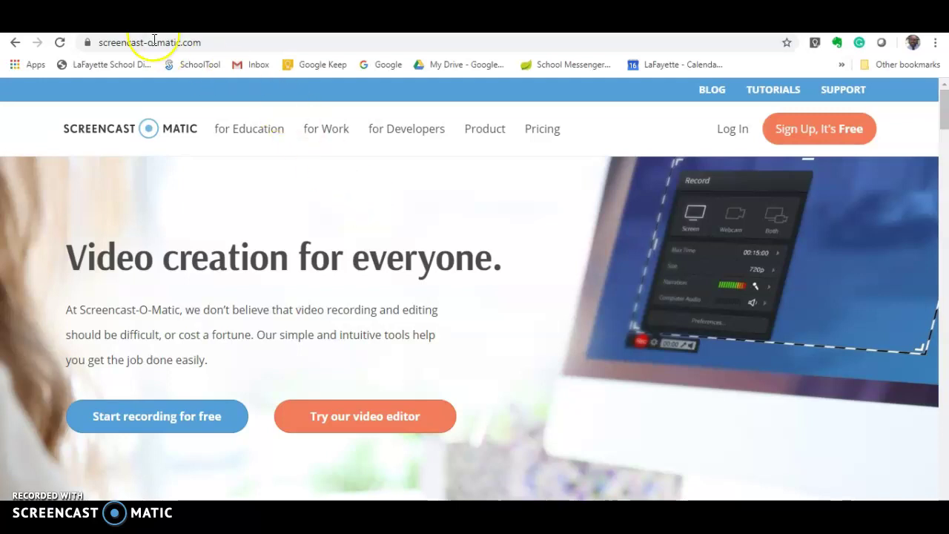
On the Google tab, show the Google apps list scrolled down to Meet
key("ctrl+Tab")
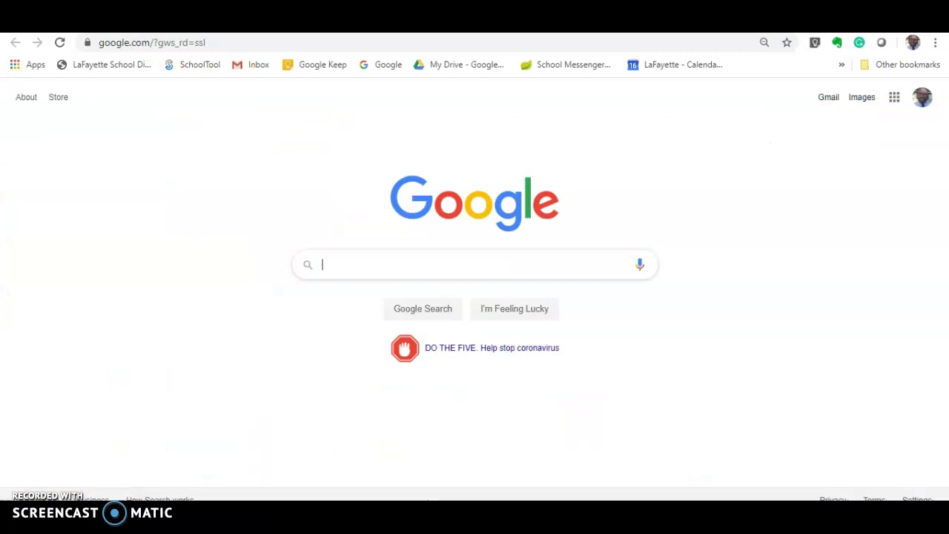
left_click(894, 99)
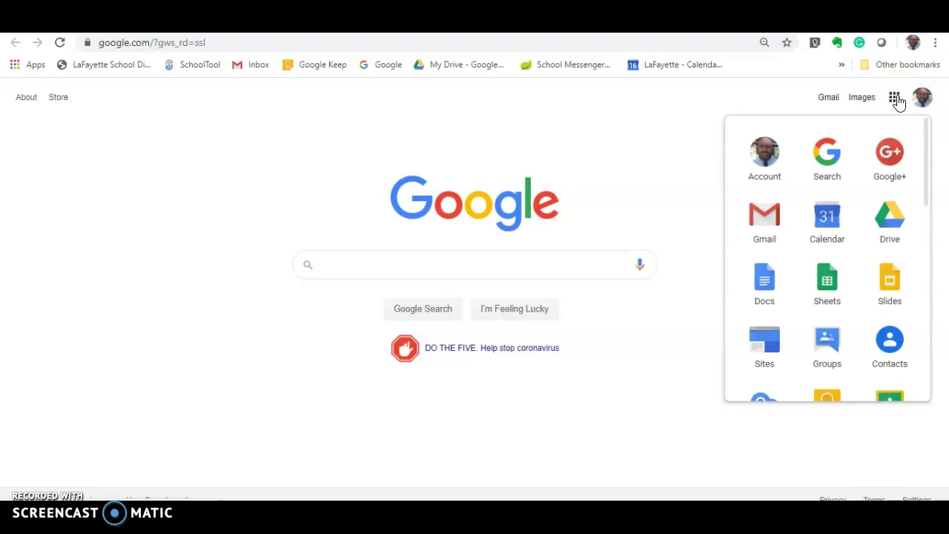
left_click(926, 152)
left_click_drag(926, 152, 921, 215)
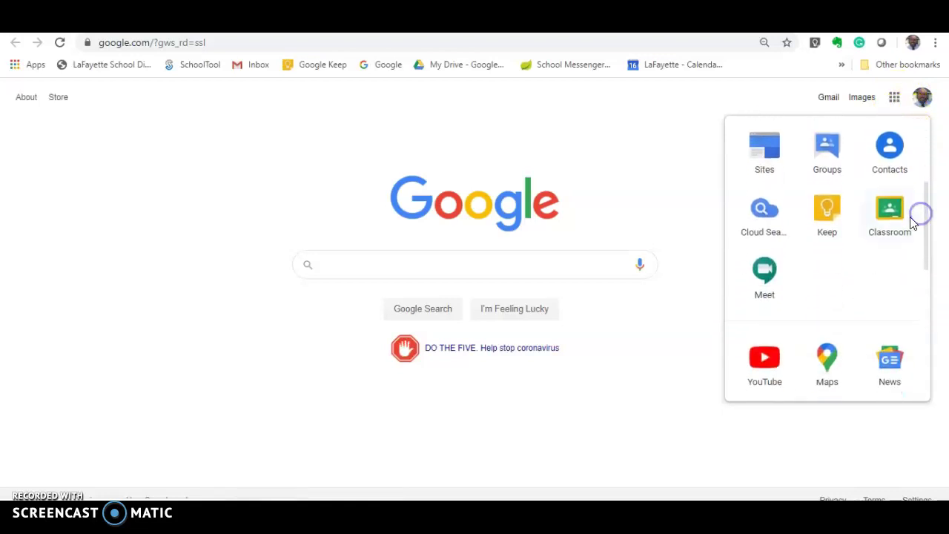
Open Google Meet from the apps list, landing on meet.google.com with nothing scheduled
left_click(771, 280)
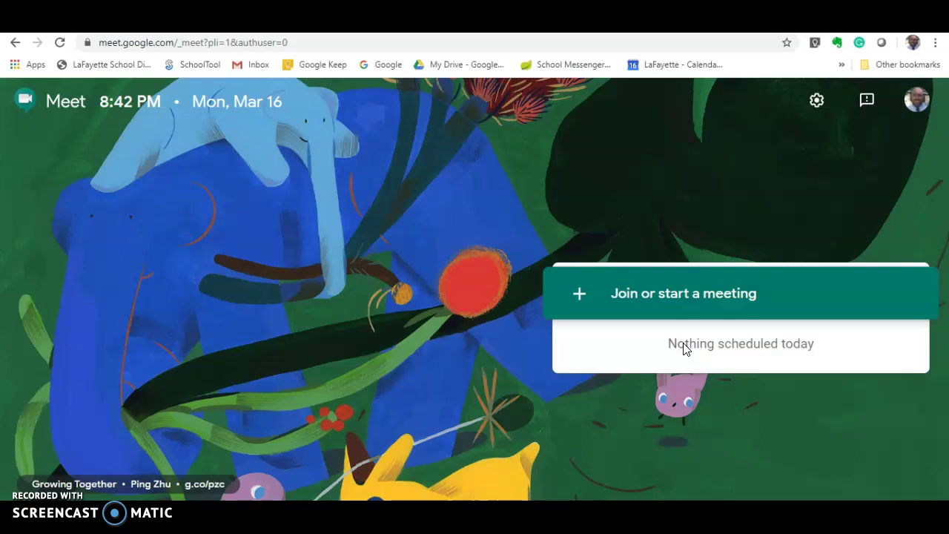
left_click(725, 344)
left_click(504, 329)
left_click(603, 366)
left_click(365, 324)
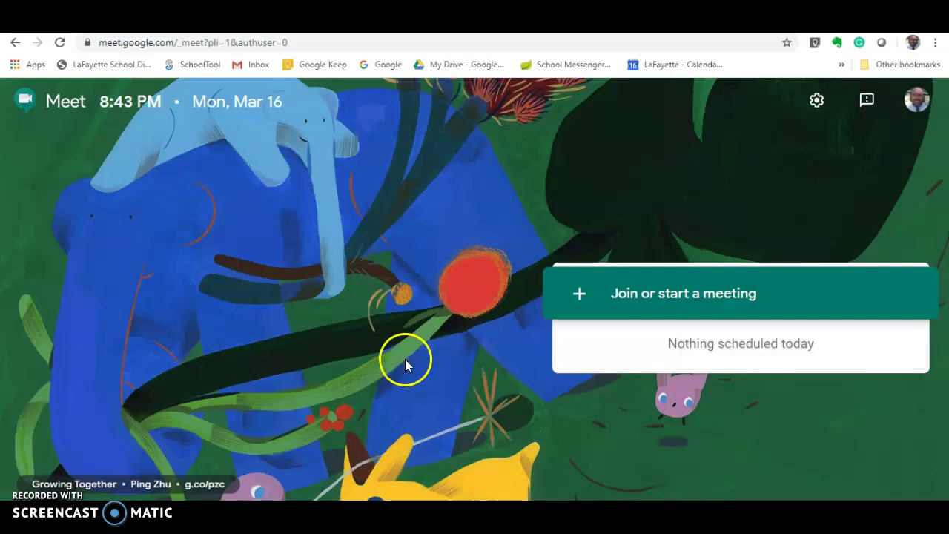
Start a new meeting nicknamed 'Test Doc' and continue to the testdoc pre-join screen
left_click(578, 298)
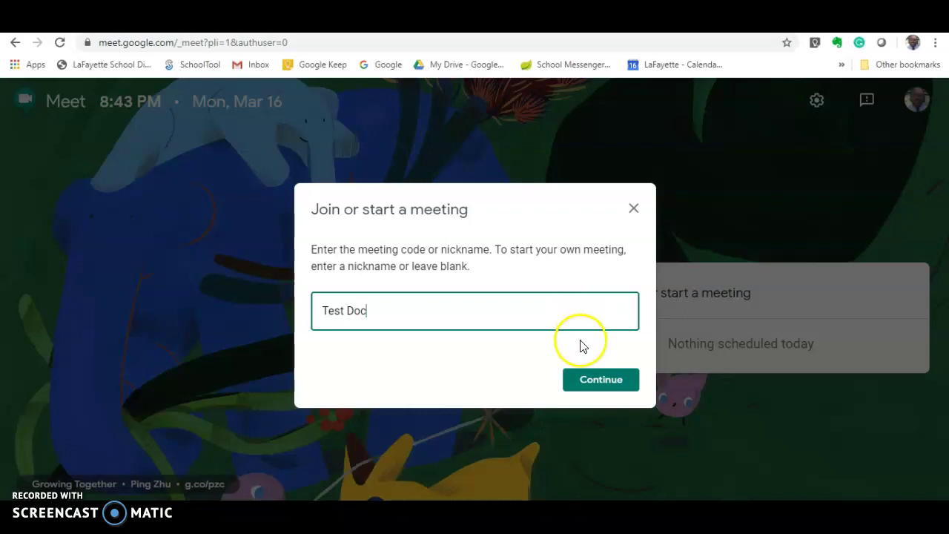
left_click(583, 387)
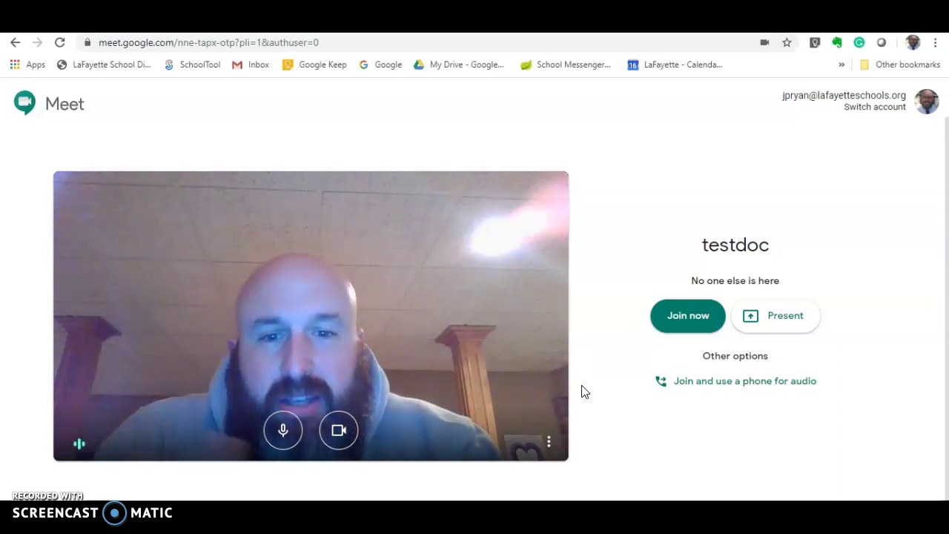
Join the testdoc call so the Add others dialog shows the meeting link and PIN
left_click(623, 232)
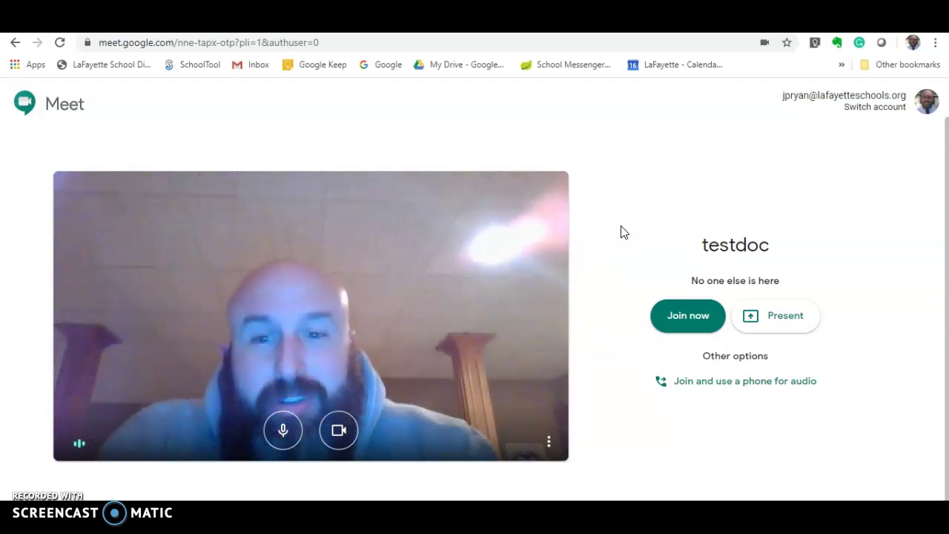
left_click(621, 242)
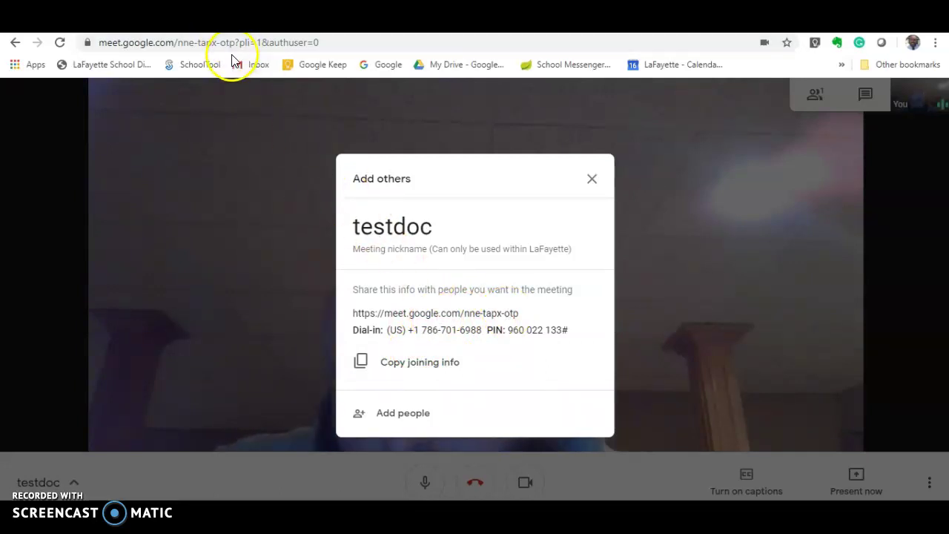
Close the Add others dialog to show the full testdoc call
left_click(591, 181)
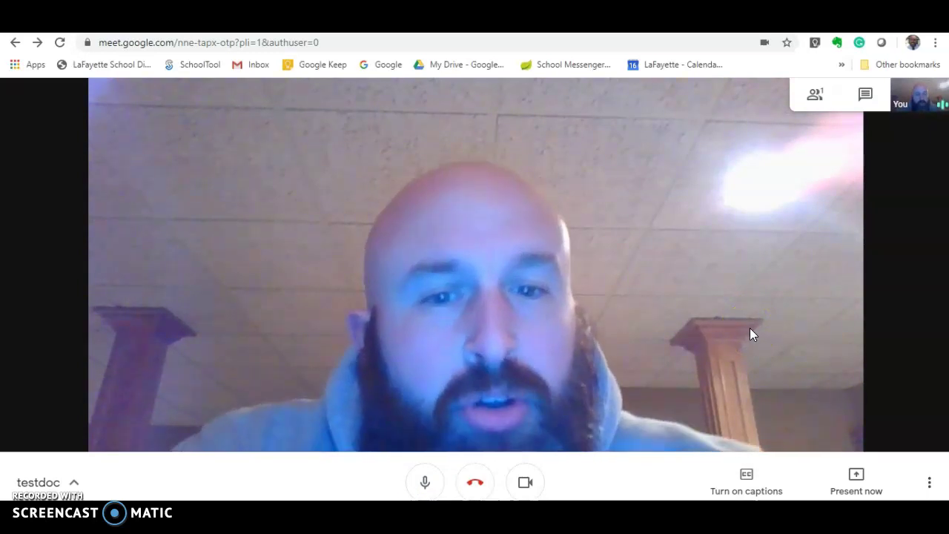
Record the testdoc meeting, accepting the recording consent notice
left_click(928, 485)
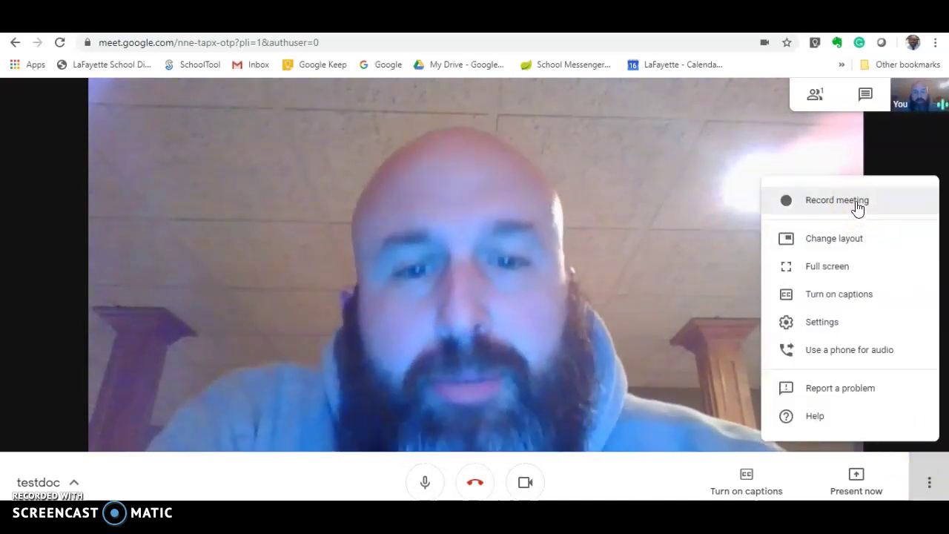
left_click(856, 202)
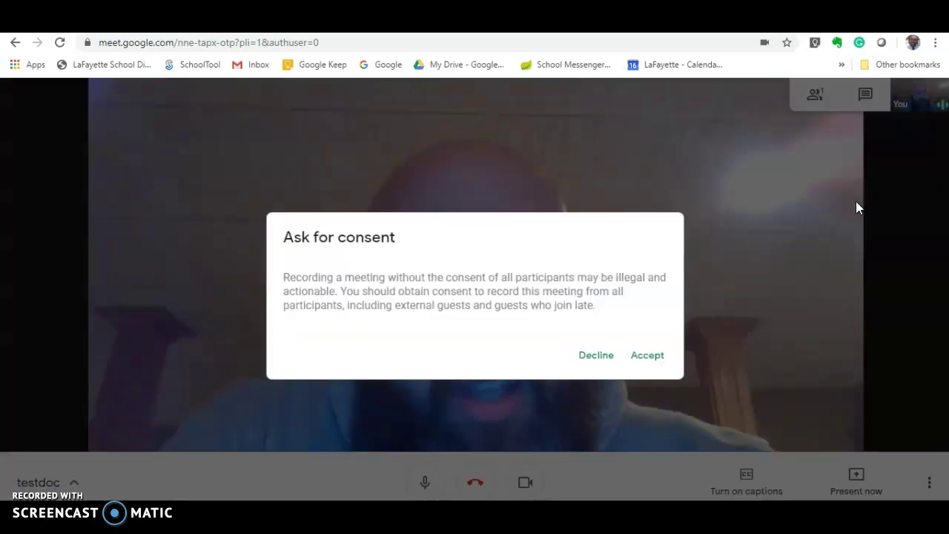
left_click(636, 356)
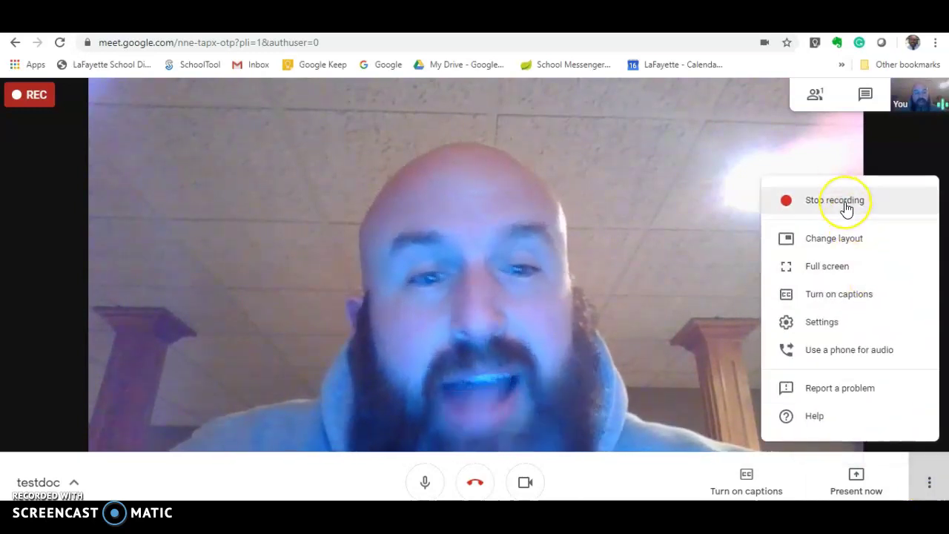
Stop and confirm ending the recording, then bring up the Present now choices
left_click(846, 204)
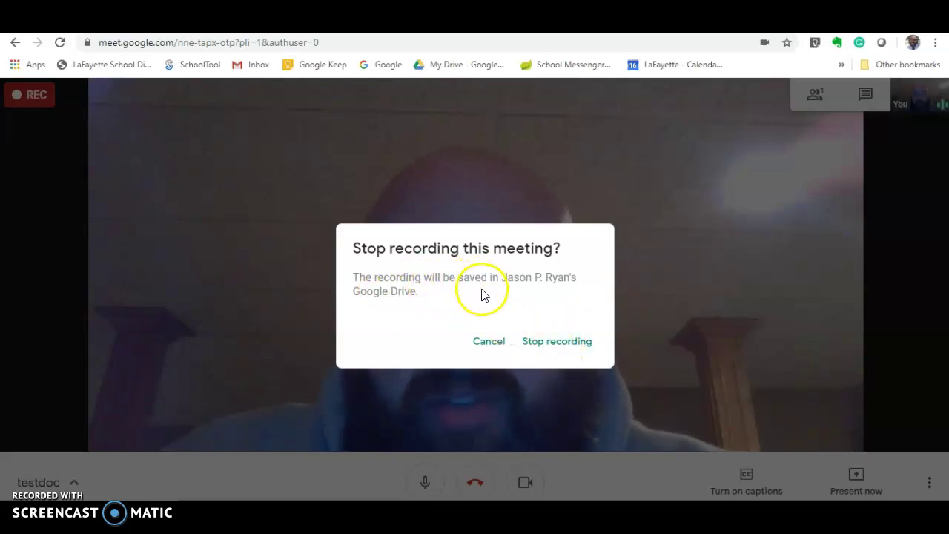
left_click(545, 345)
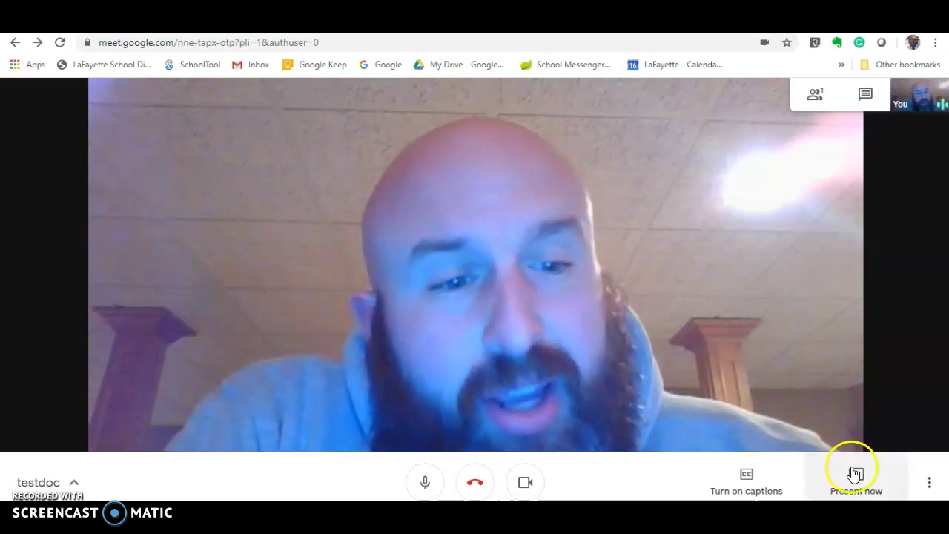
left_click(855, 475)
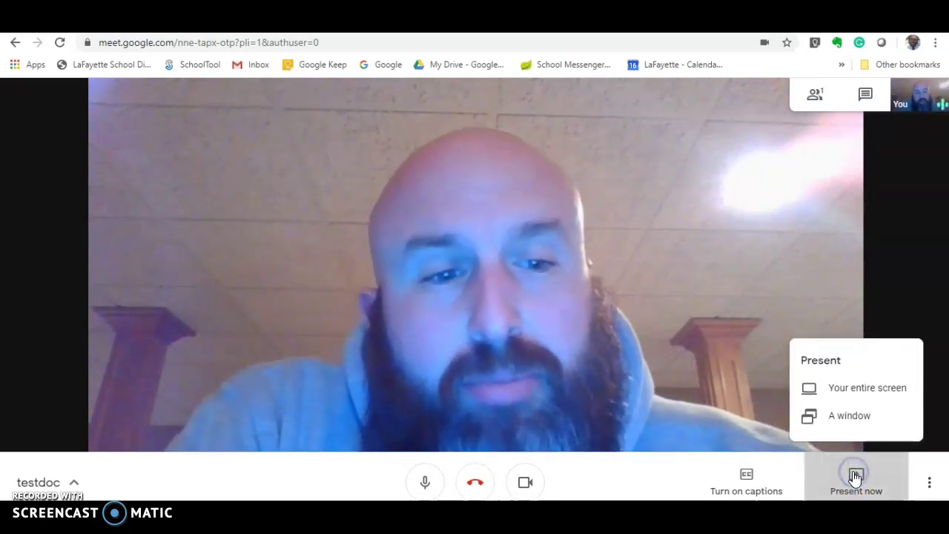
Share your entire screen with the testdoc call
left_click(873, 389)
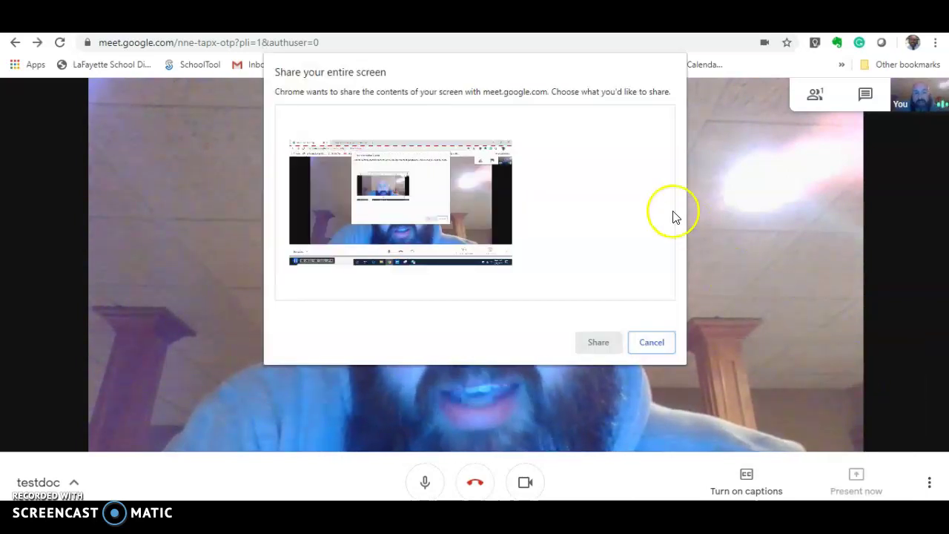
left_click(415, 213)
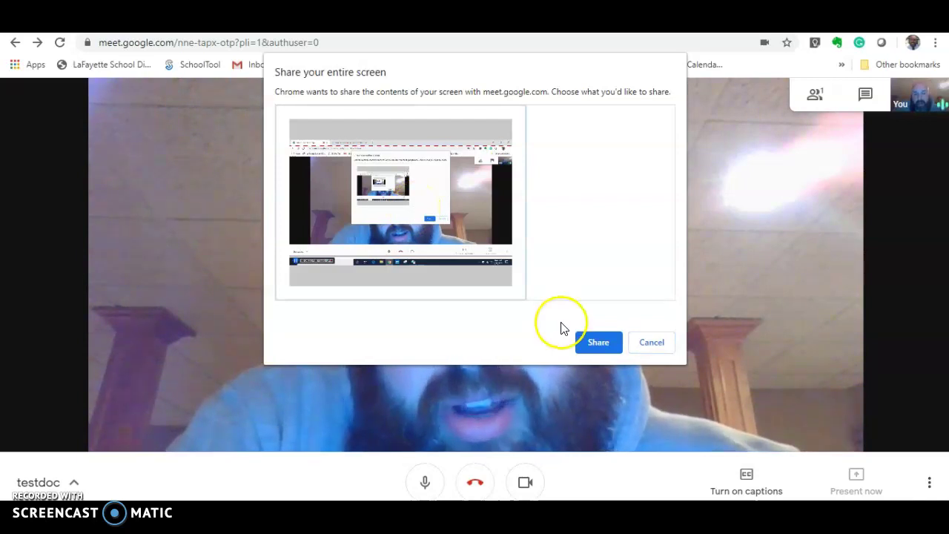
left_click(590, 338)
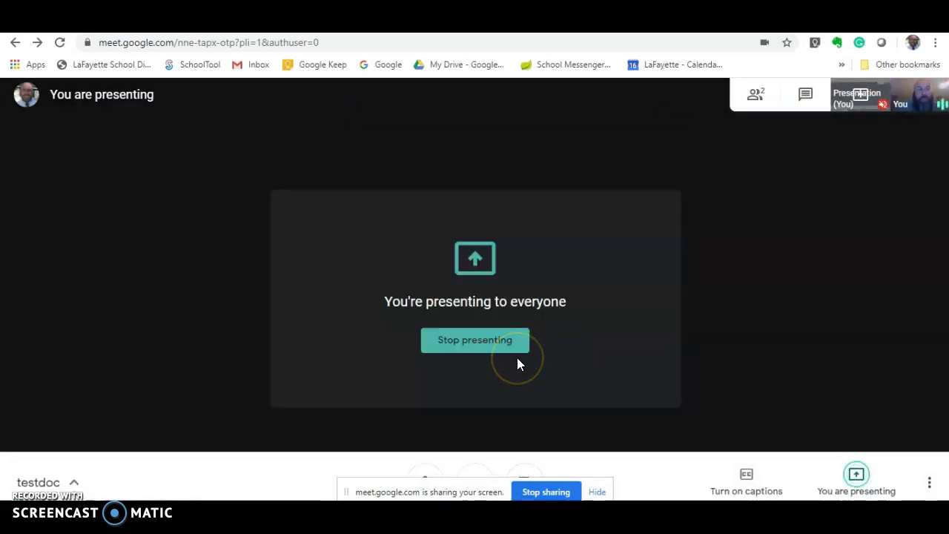
Show the LaFayette SchoolTool login page while presenting the screen
left_click(579, 212)
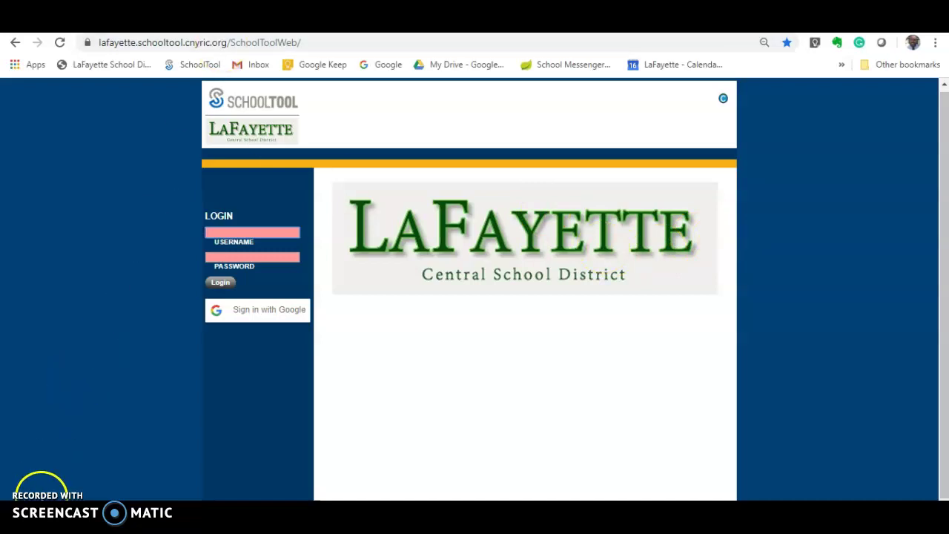
Switch back to the Google Meet tab with the presenting call
key("ctrl+Tab")
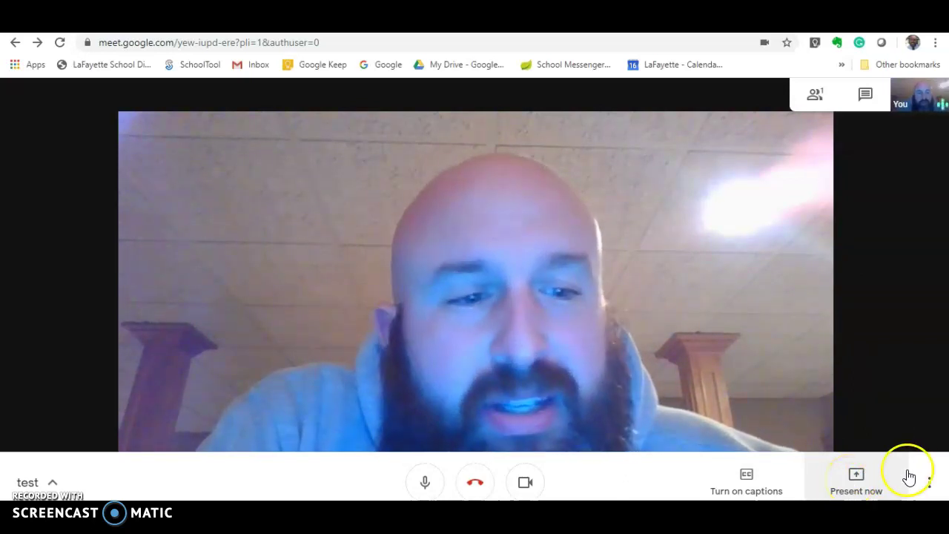
left_click(931, 484)
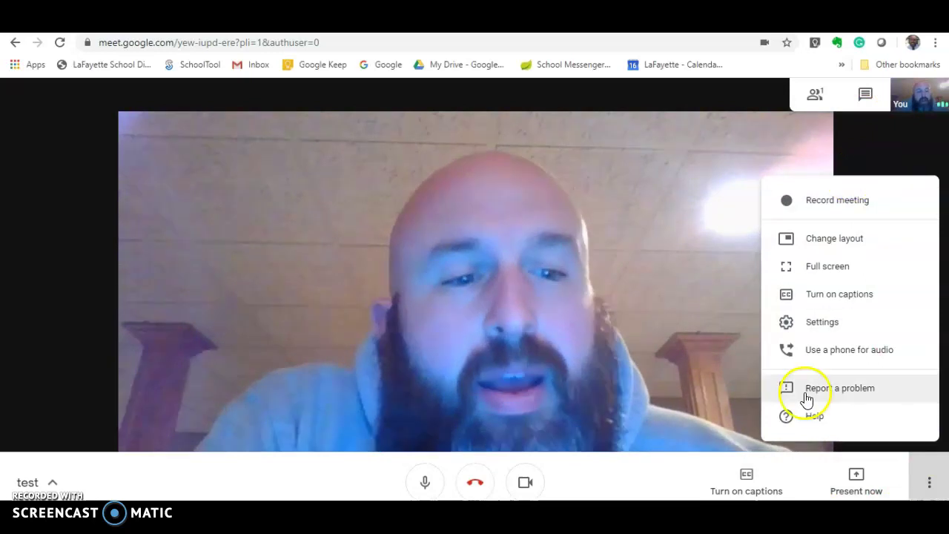
left_click(846, 482)
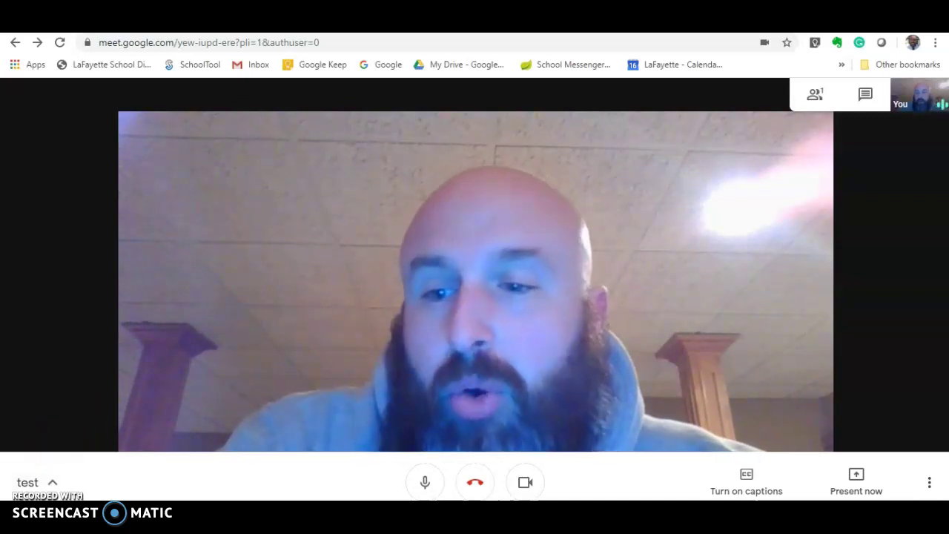
left_click(74, 333)
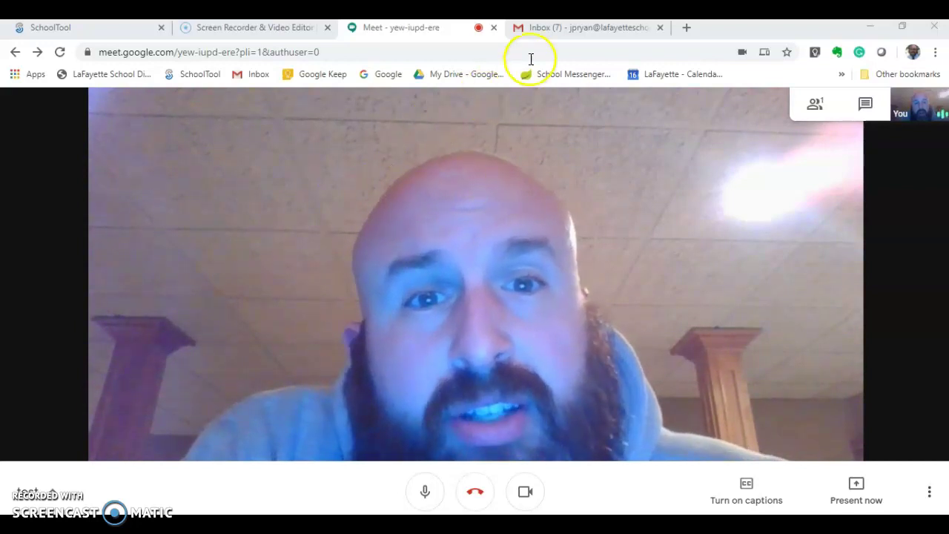
Switch through the SchoolTool login, screen recorder and Meet call tabs in Chrome
left_click(116, 33)
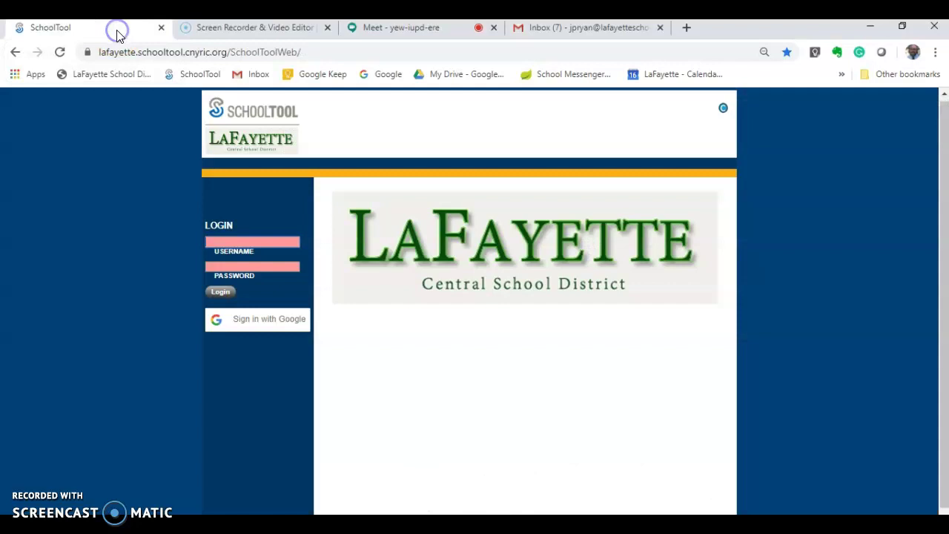
left_click(248, 37)
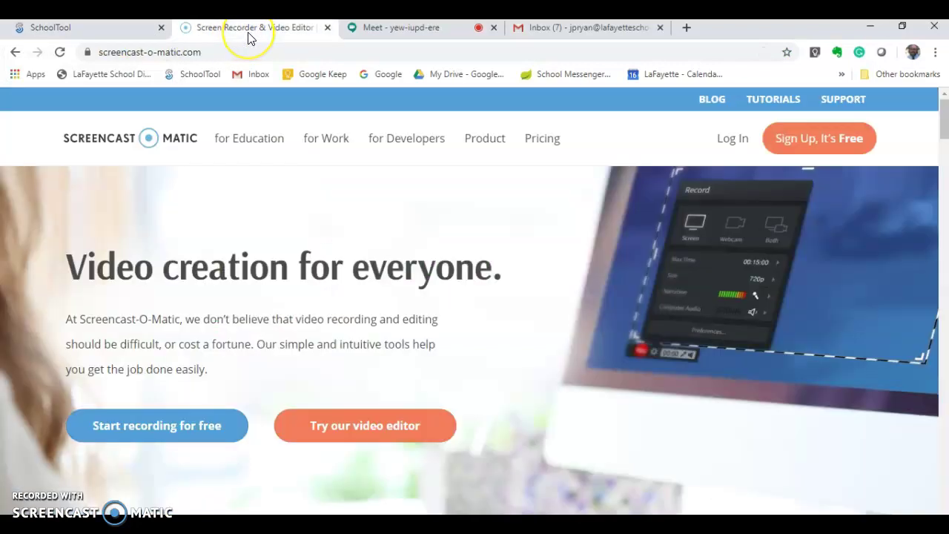
left_click(407, 29)
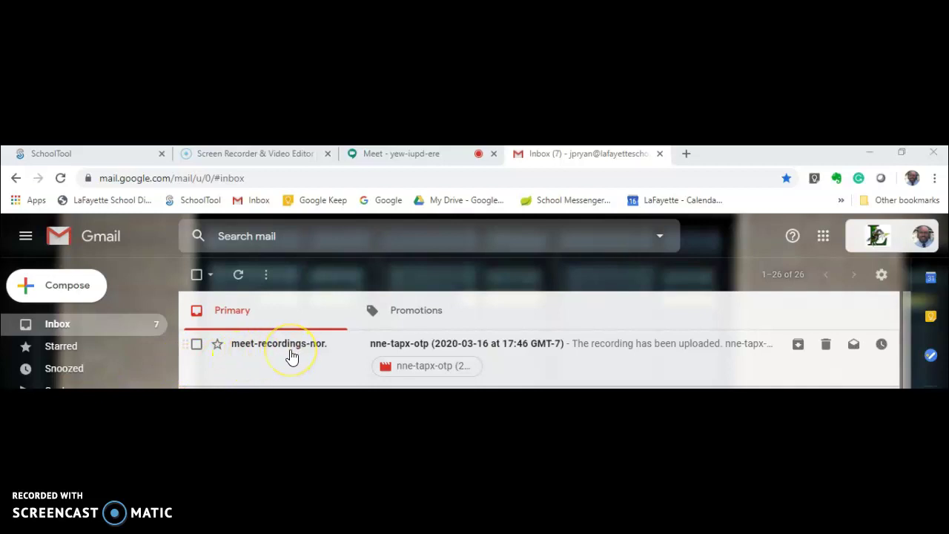
Open the meet-recordings email saying the nne-tapx-otp recording was uploaded
mouse_move(291, 356)
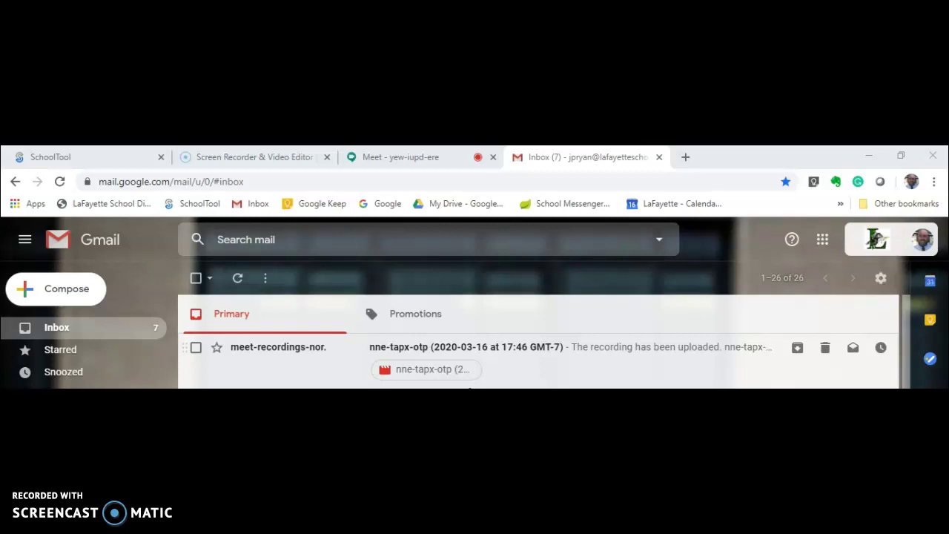
left_click(509, 361)
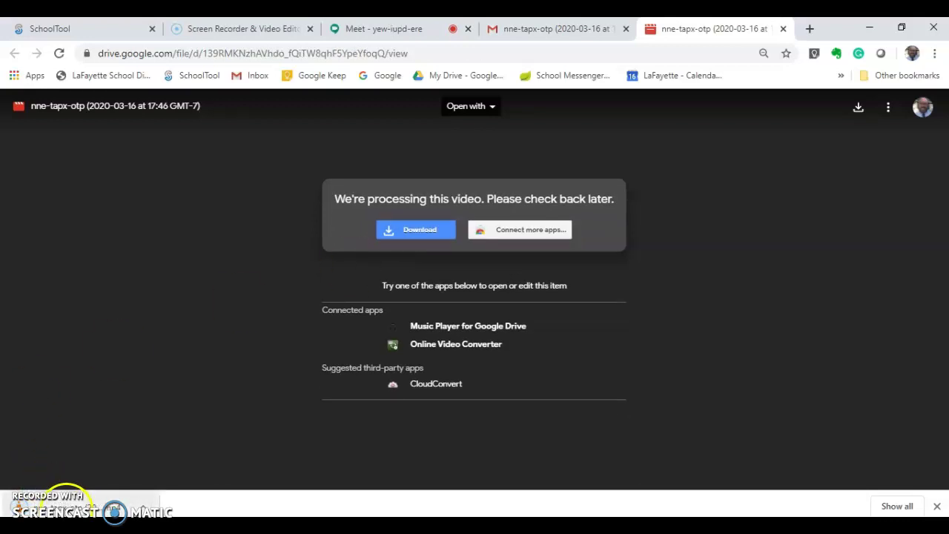
Open the downloaded nne-tapx-otp recording in VLC media player
left_click(77, 507)
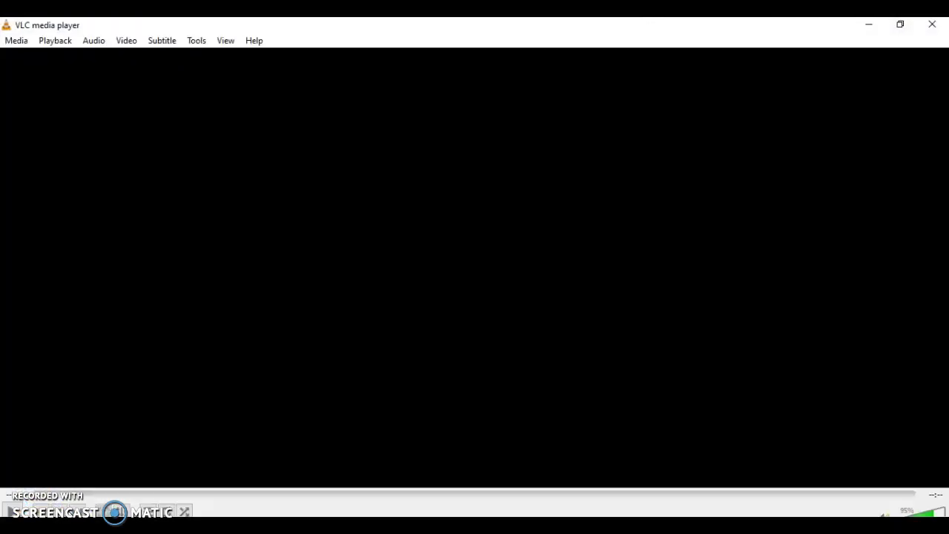